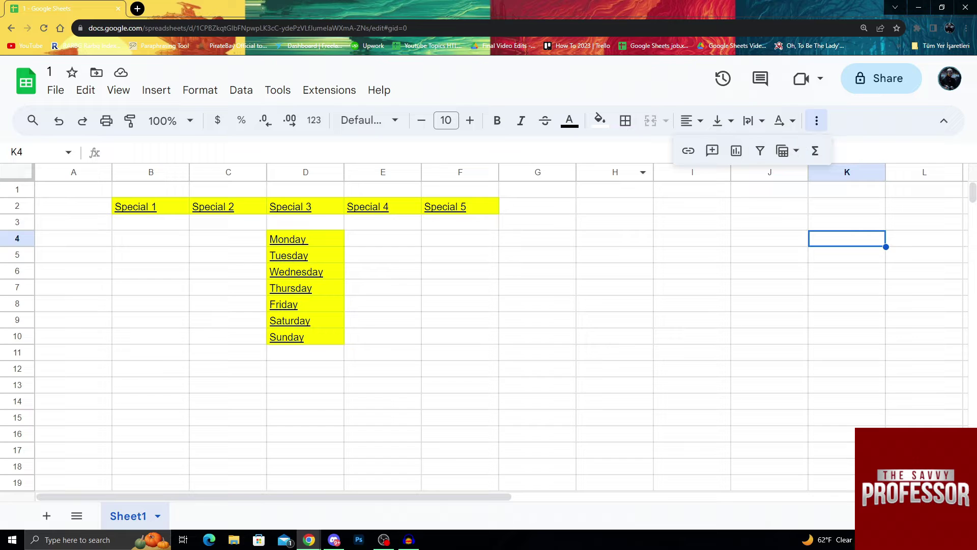
Step: Select B2:F10, from Special 1 through Sunday, and clear its formatting from the Format menu
left_click_drag(73, 190, 538, 352)
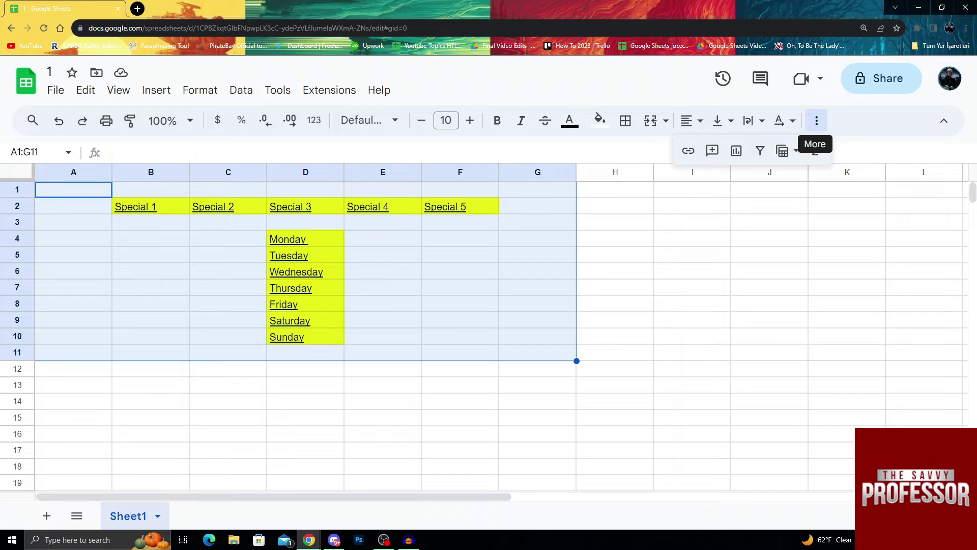
left_click(460, 271)
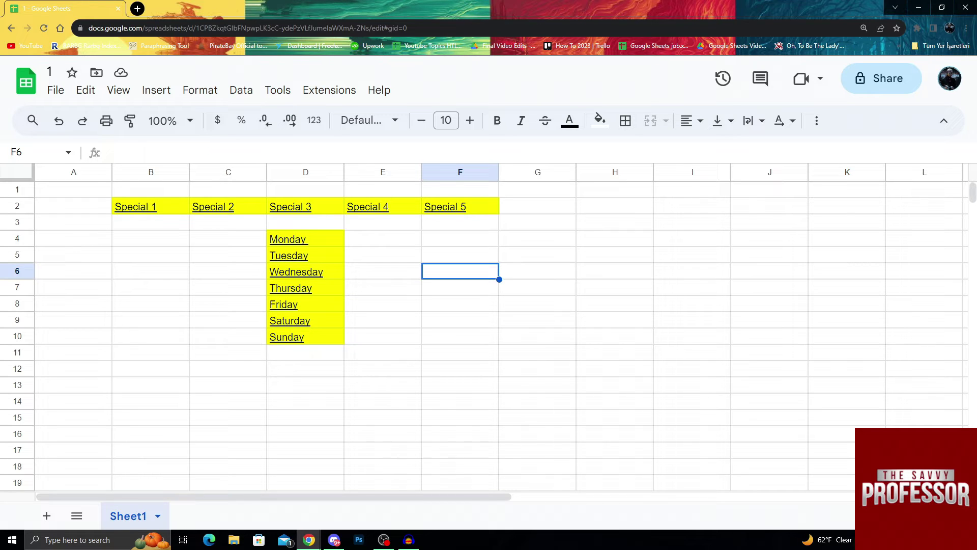
left_click_drag(151, 207, 460, 336)
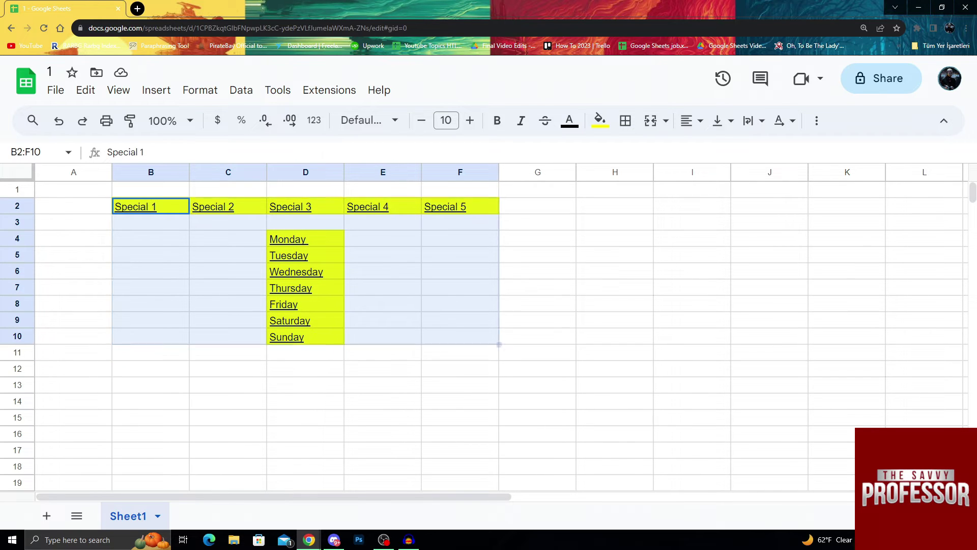
left_click(200, 89)
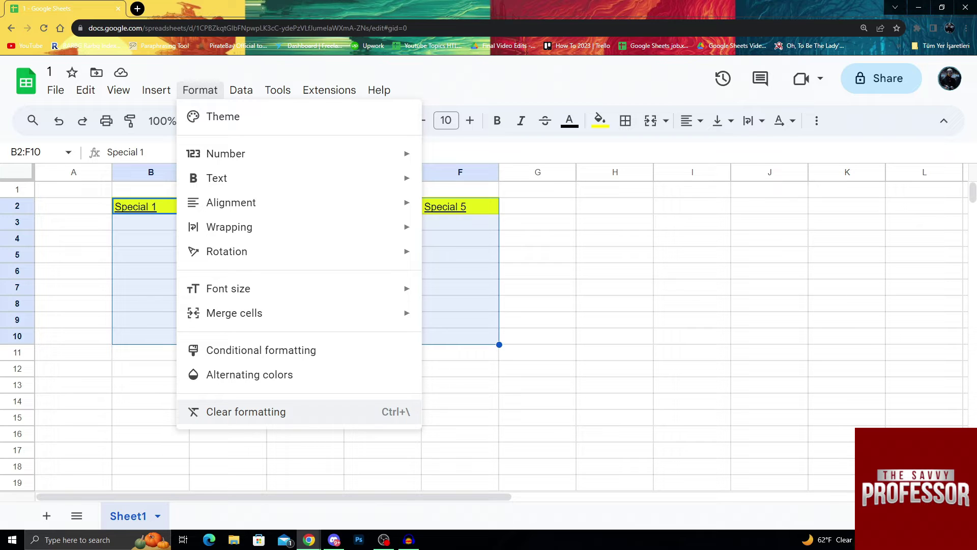
left_click(247, 412)
Step: Undo the formatting clear to restore the yellow fill and underlines on B2:F10, then deselect
left_click(150, 206)
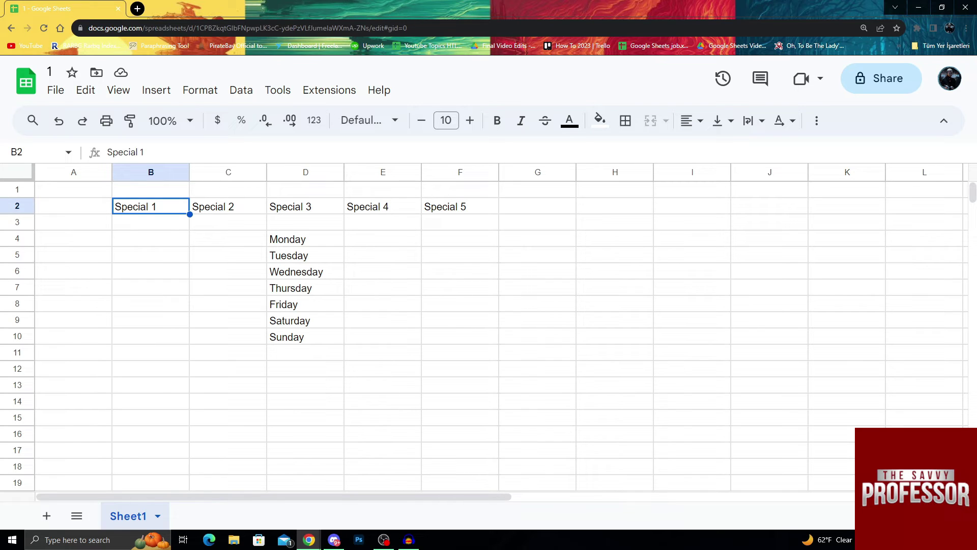
key("ctrl+z")
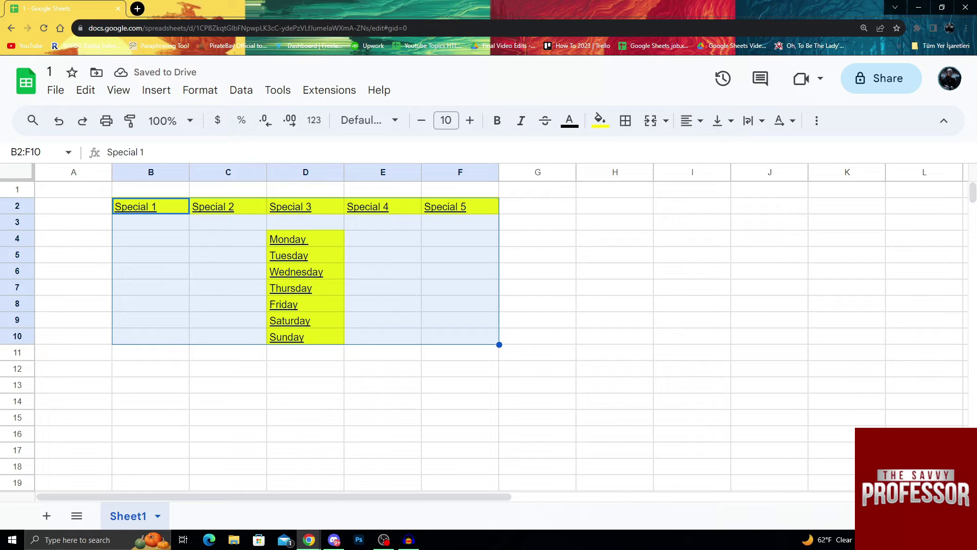
left_click(538, 207)
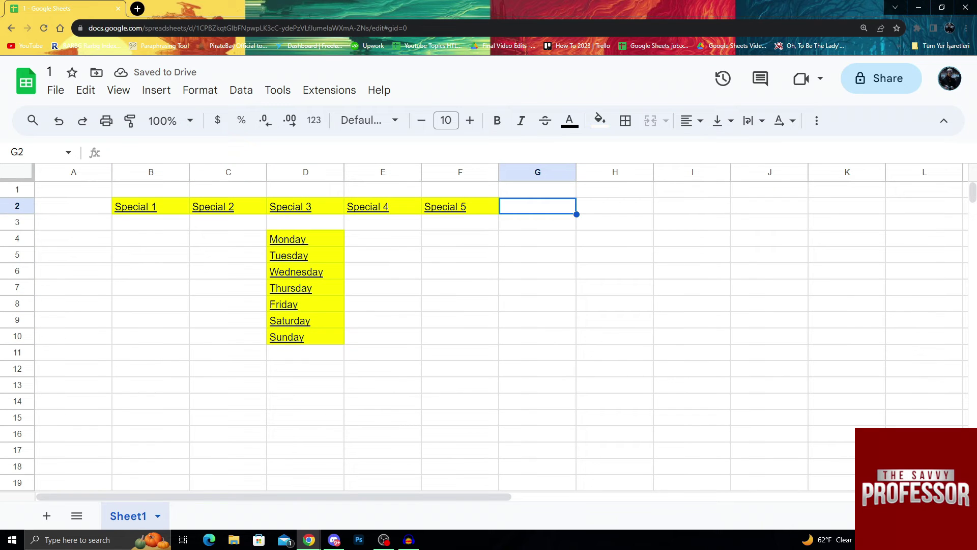
left_click_drag(151, 206, 460, 337)
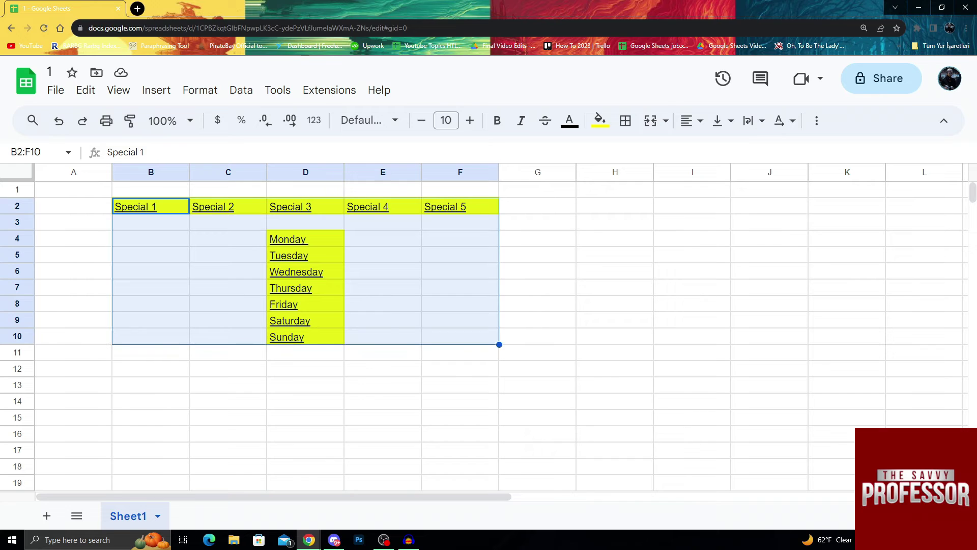
left_click(227, 288)
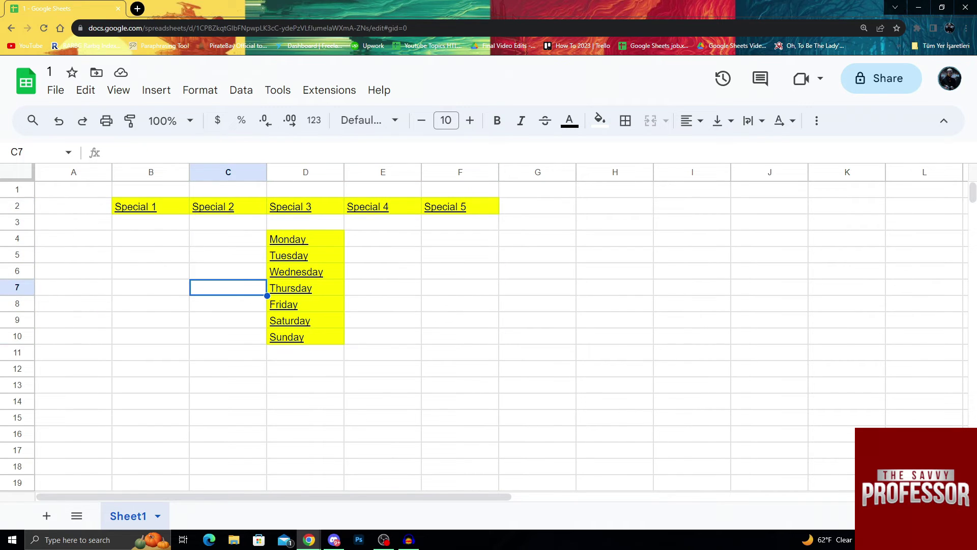
left_click_drag(151, 206, 460, 206)
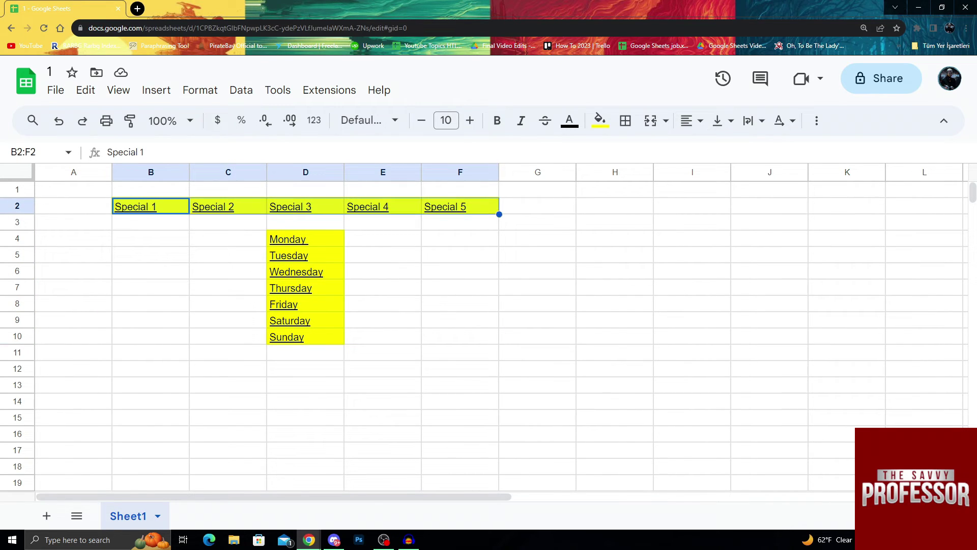
left_click_drag(306, 240, 305, 337)
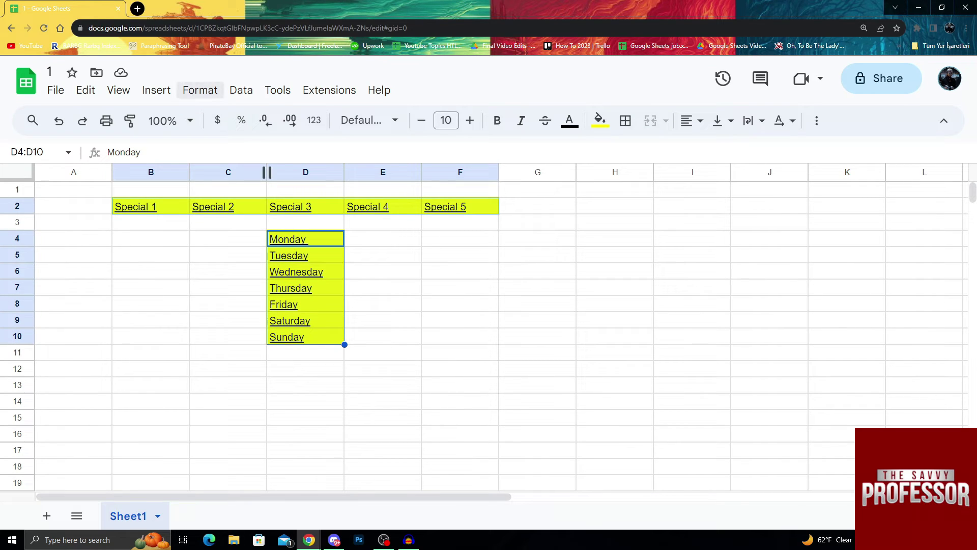
left_click(200, 90)
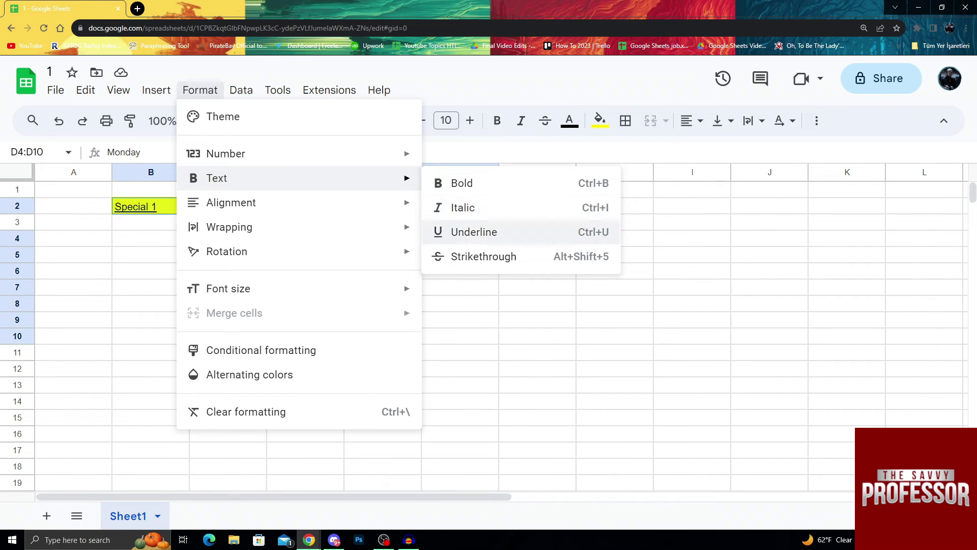
Step: Remove the underline from the Special headers and weekdays, keeping the yellow highlight, then undo and redo it
left_click(473, 231)
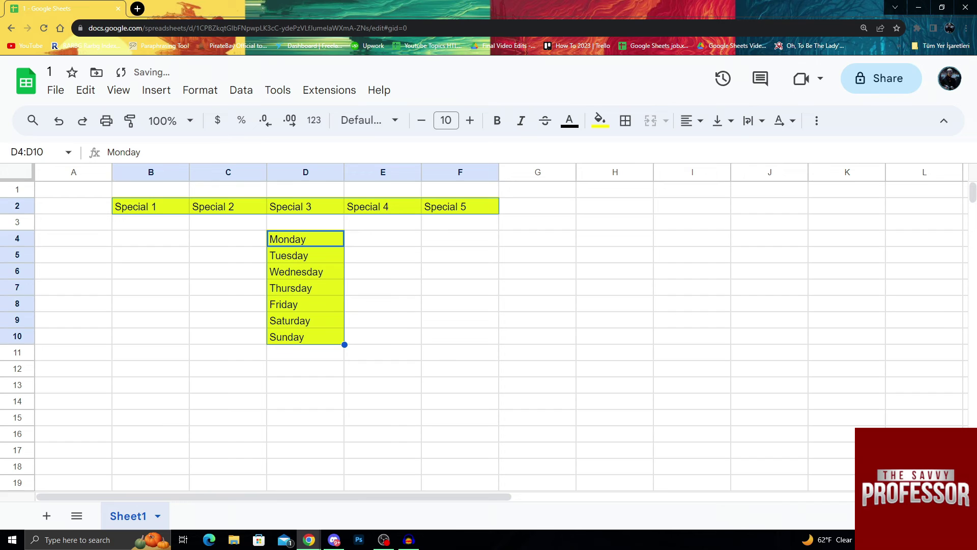
key("ctrl+z")
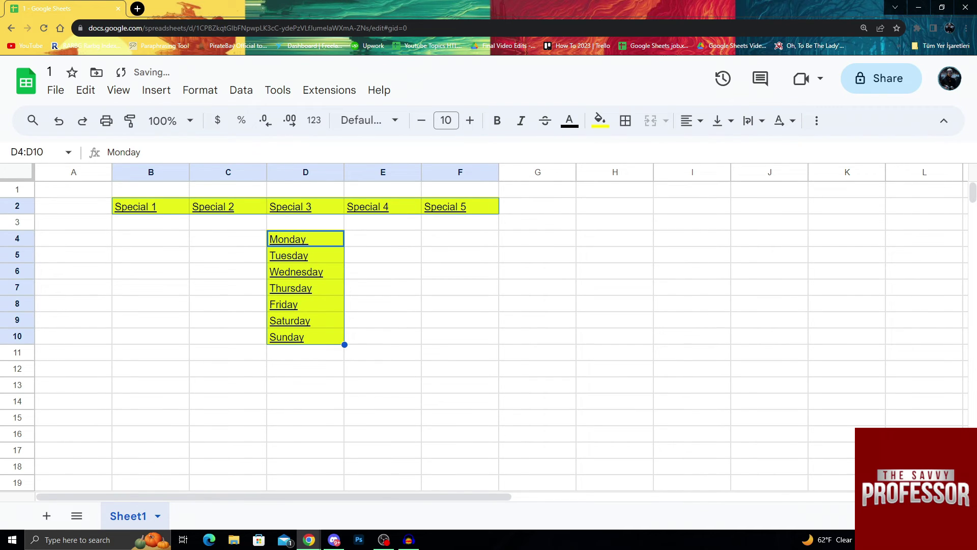
key("ctrl+y")
left_click(201, 89)
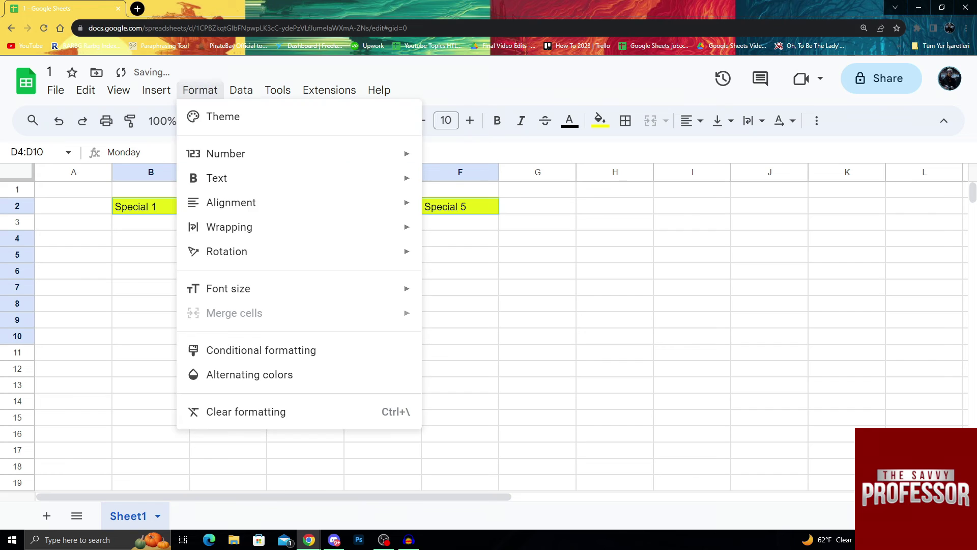